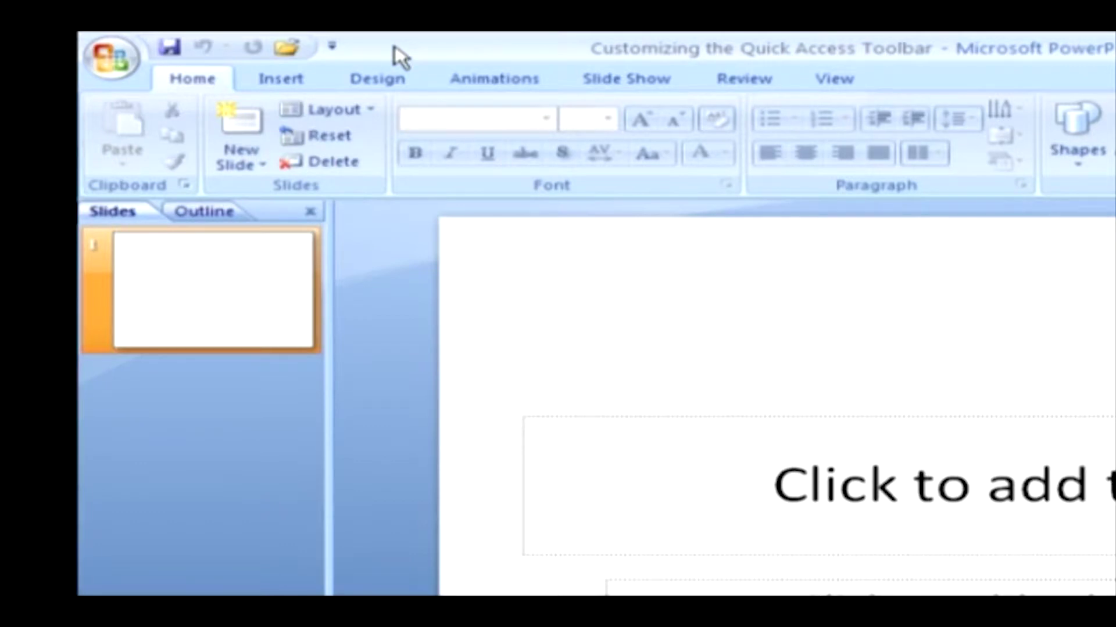
Open the Customize Quick Access Toolbar menu of commands.
left_click(331, 47)
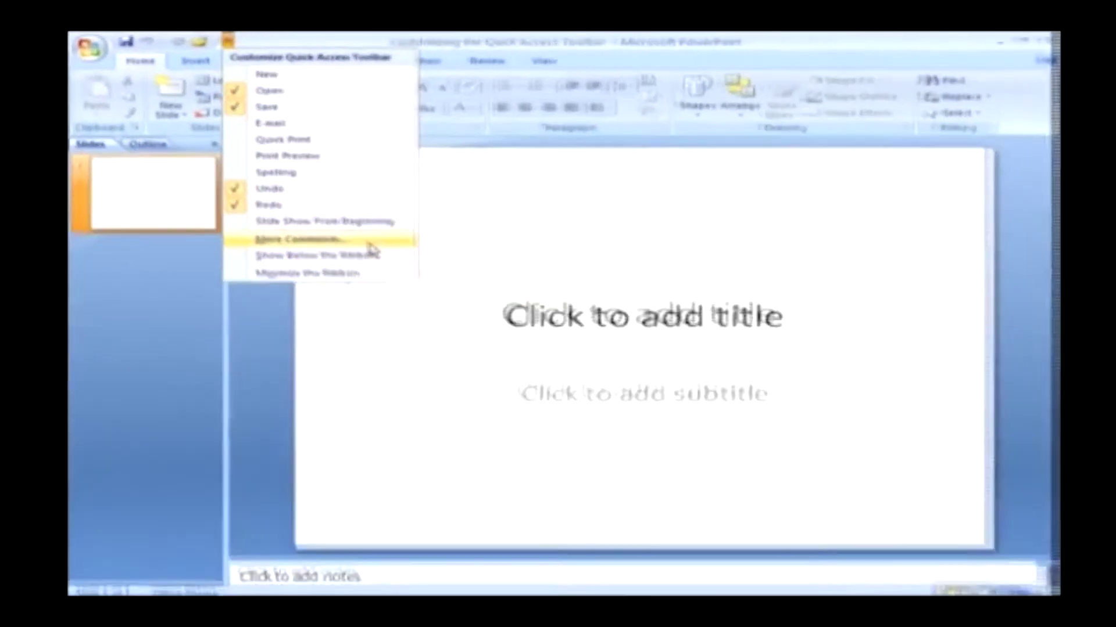
Open the toolbar customization settings and list the commands from the Insert Tab.
left_click(546, 363)
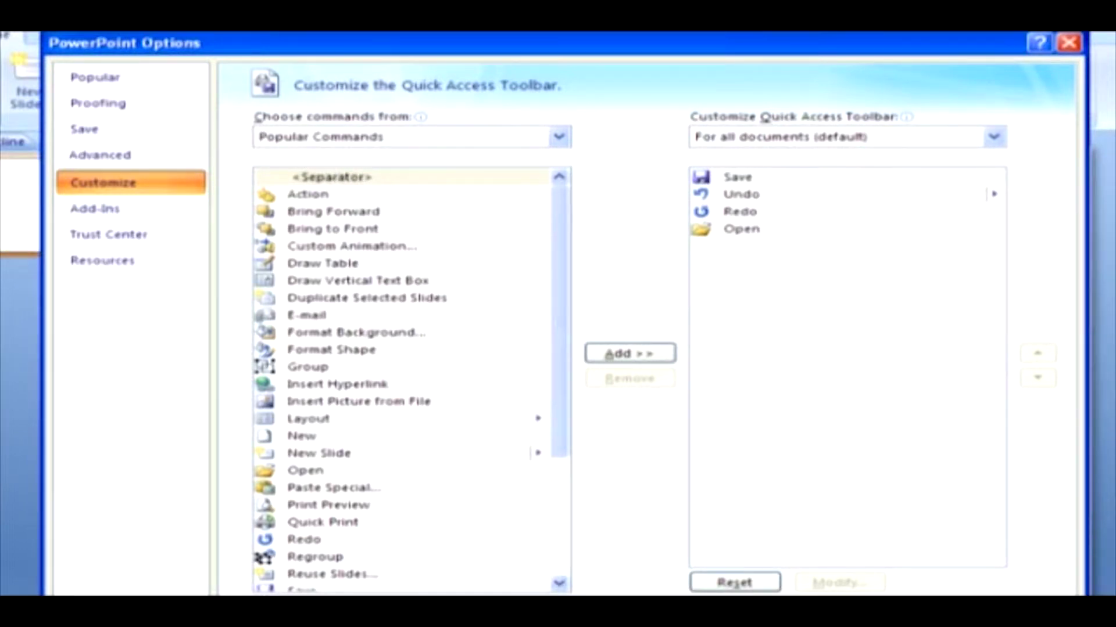
left_click_drag(569, 413, 568, 525)
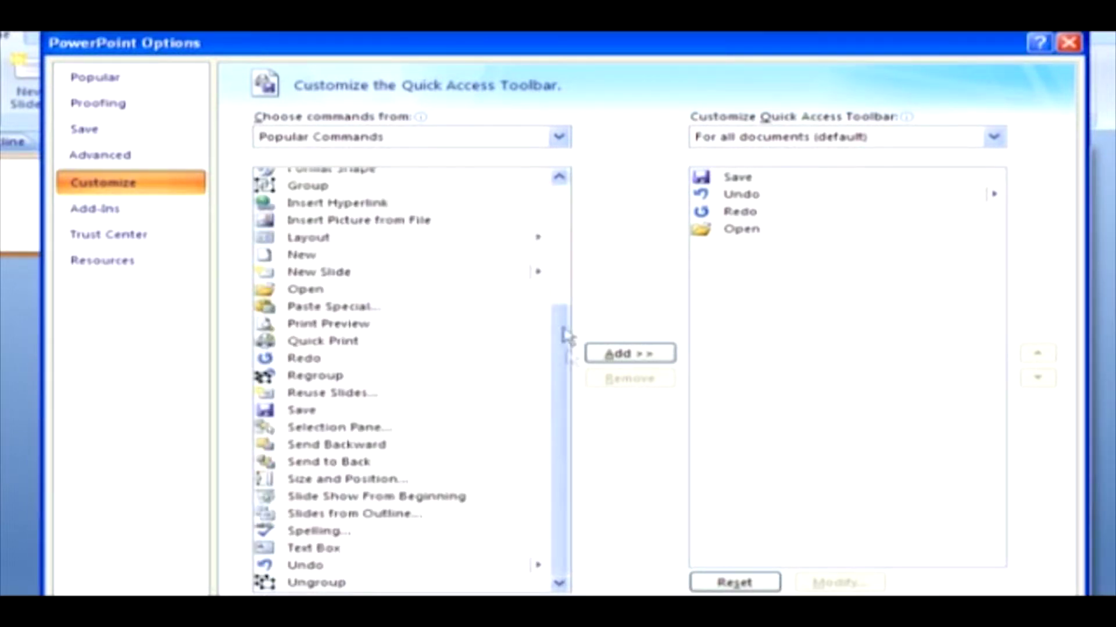
left_click_drag(567, 336, 566, 189)
left_click(557, 138)
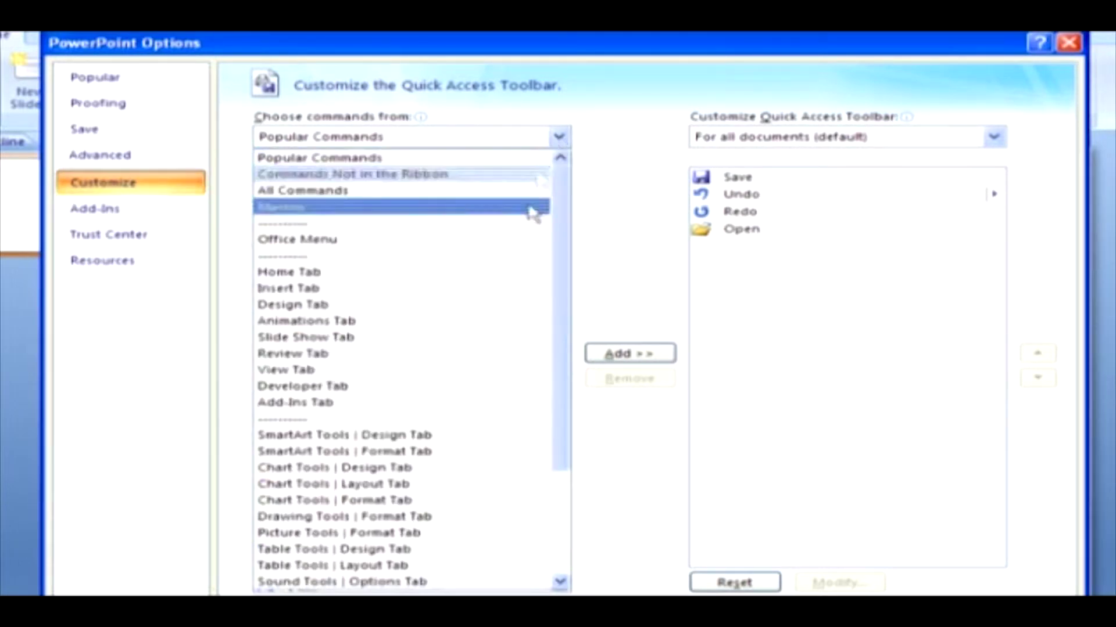
left_click(514, 289)
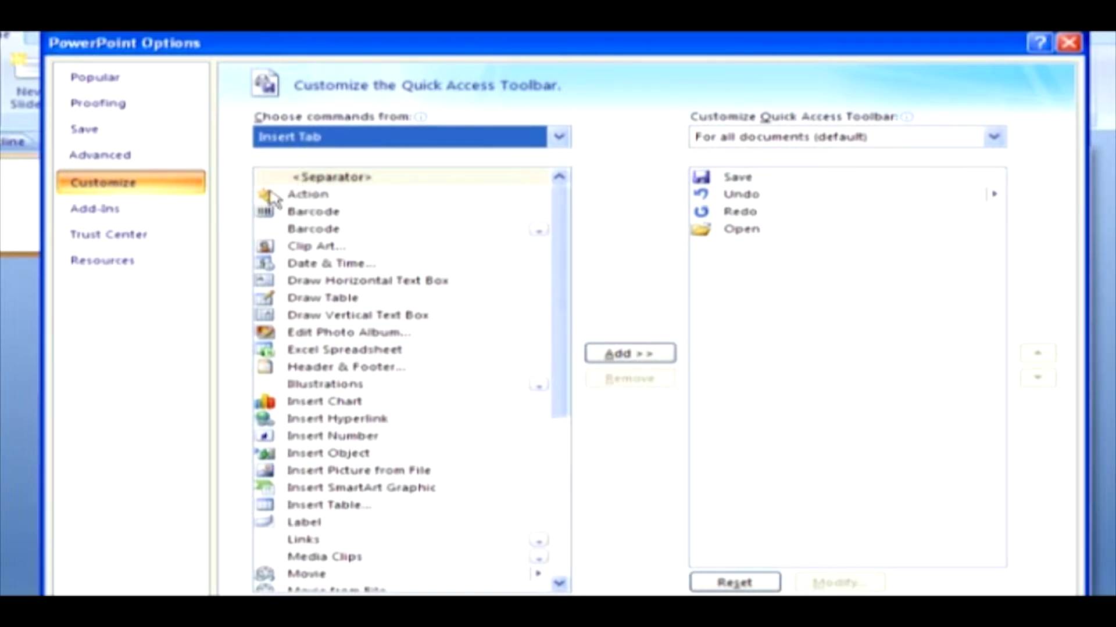
Add Insert Chart to the Quick Access Toolbar and apply the change.
left_click(558, 583)
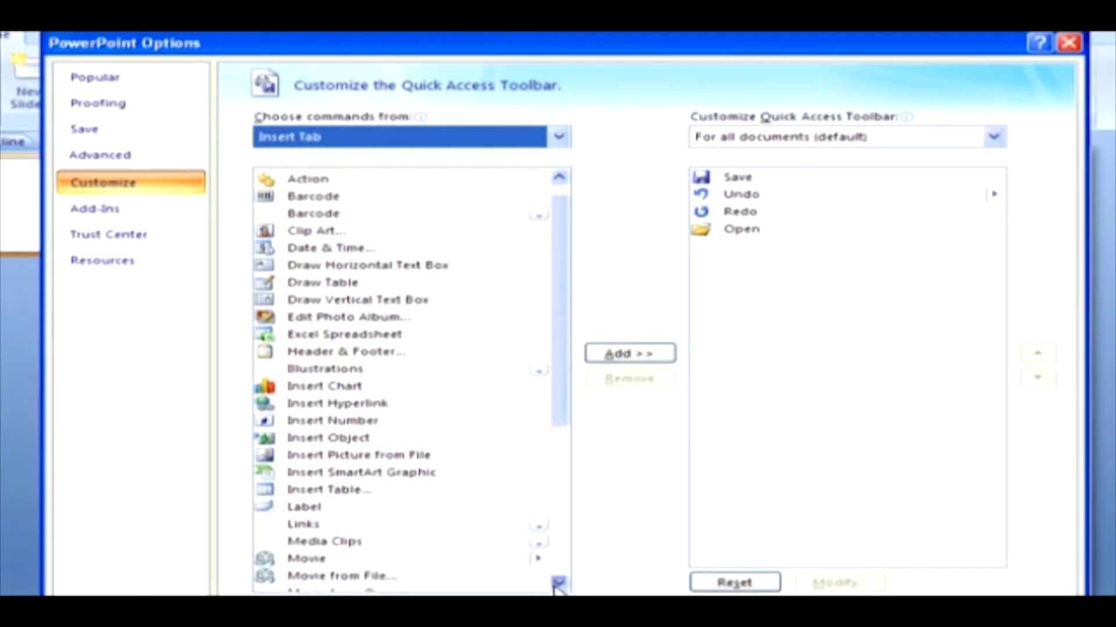
left_click_drag(558, 585, 557, 585)
scroll(566, 427, "up", 1)
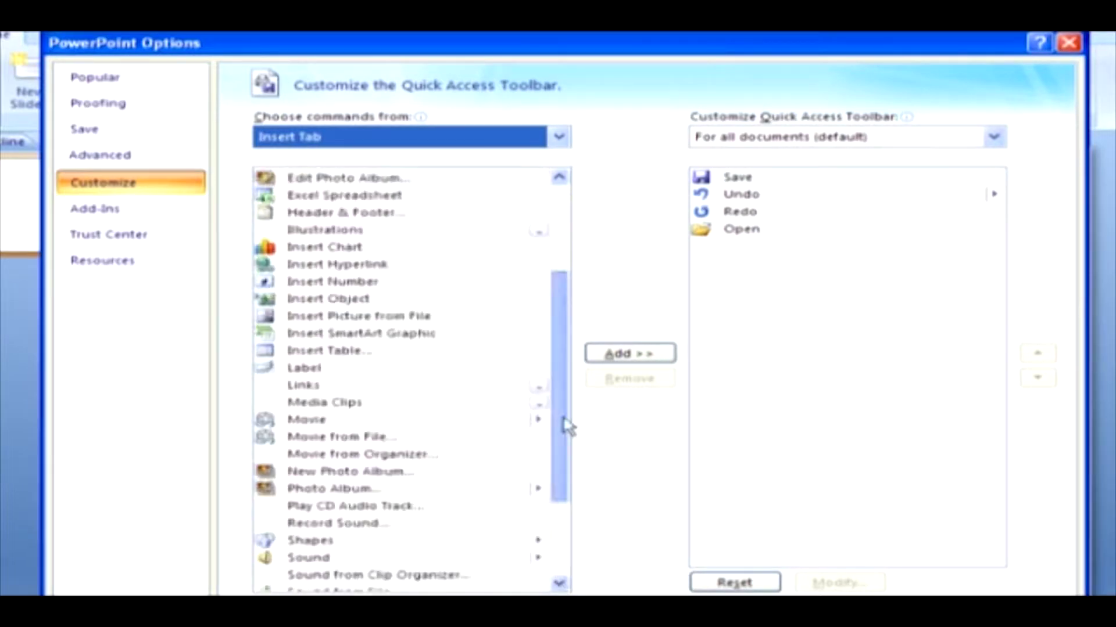
scroll(566, 427, "up", 3)
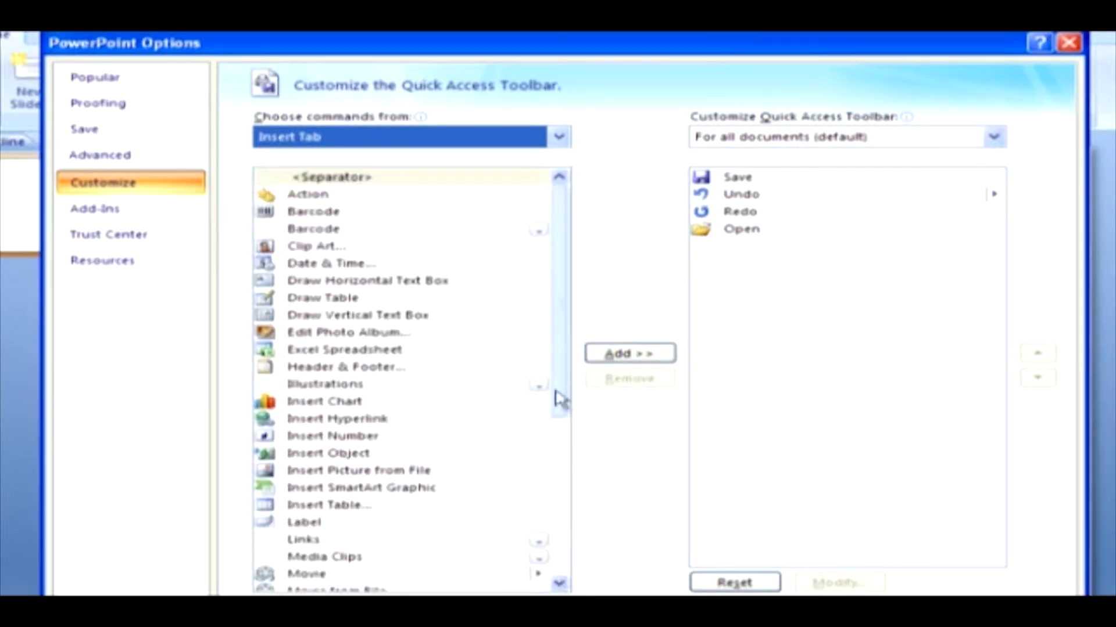
left_click(343, 402)
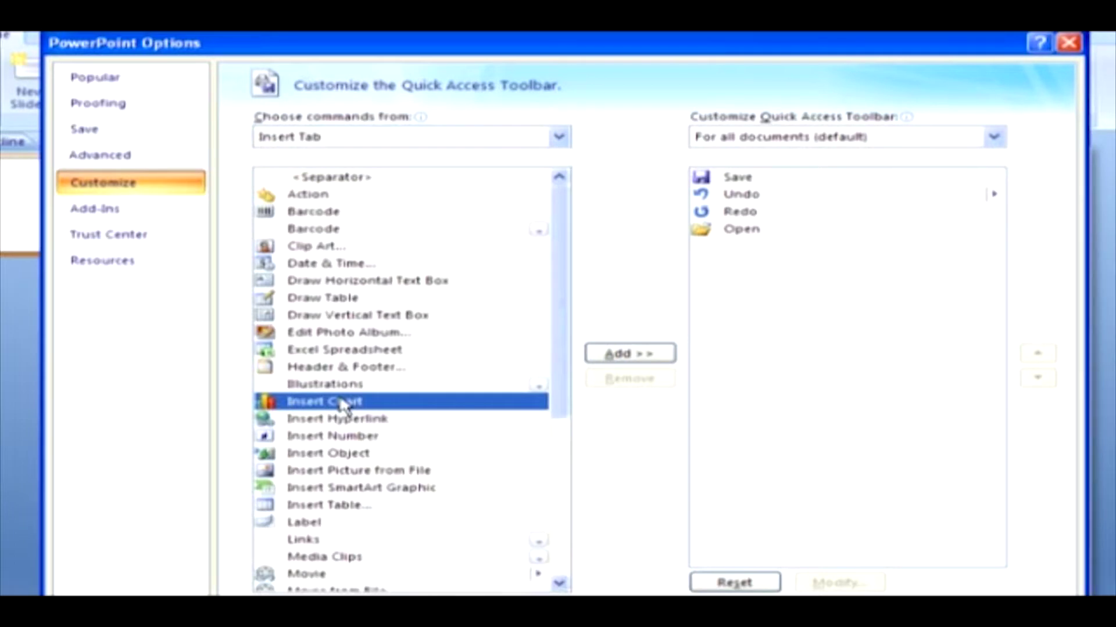
left_click(624, 353)
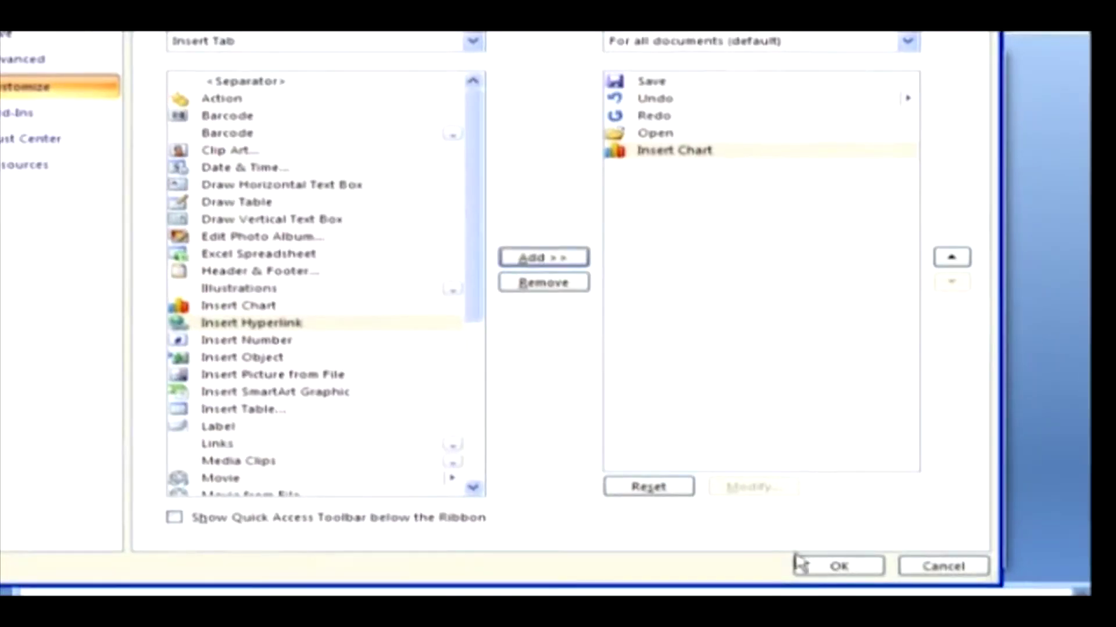
left_click(805, 563)
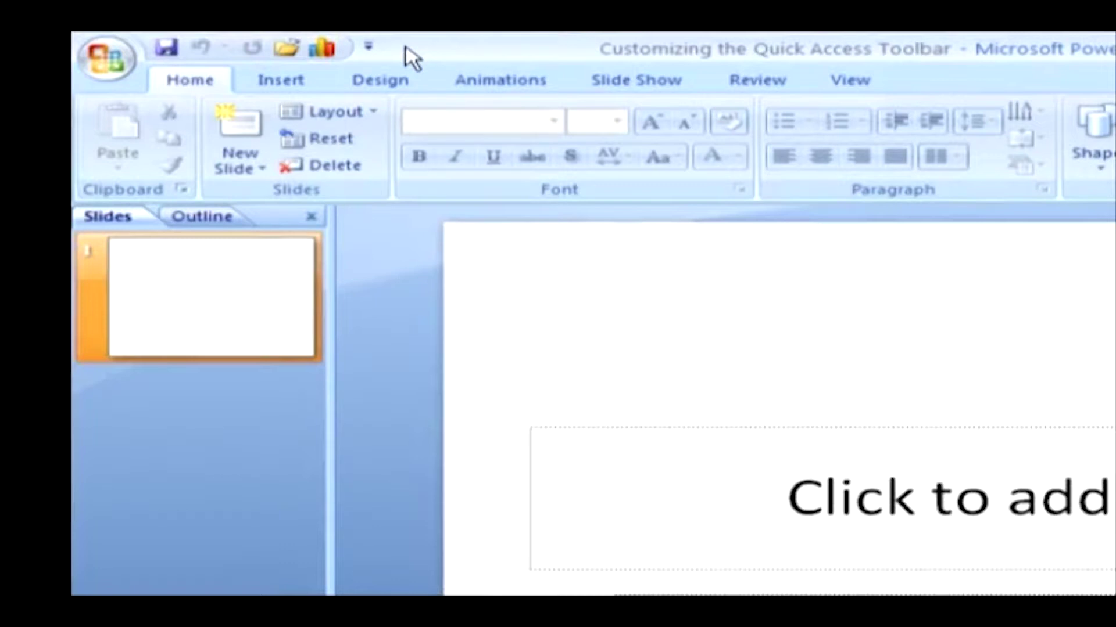
Reopen the toolbar customization settings and remove Insert Chart from the Quick Access Toolbar.
left_click(368, 46)
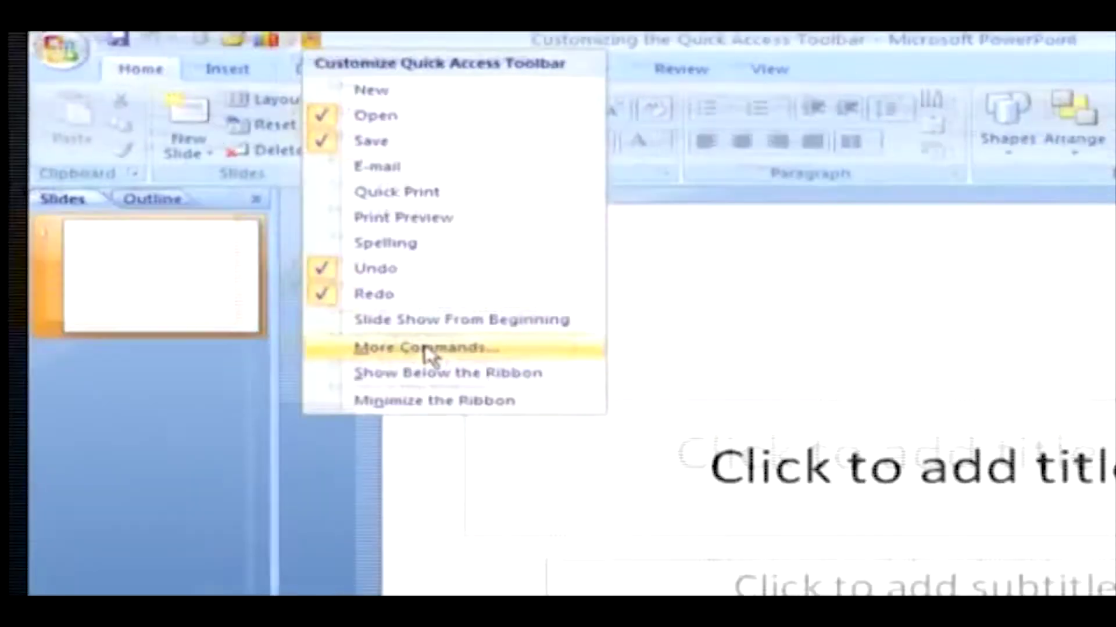
left_click(489, 374)
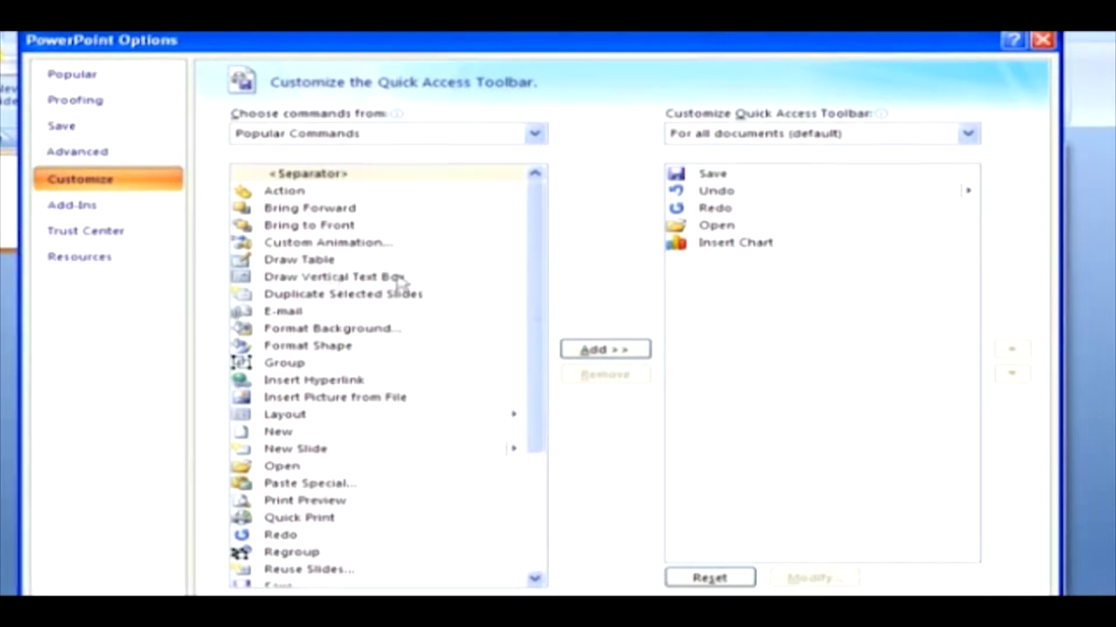
left_click(688, 245)
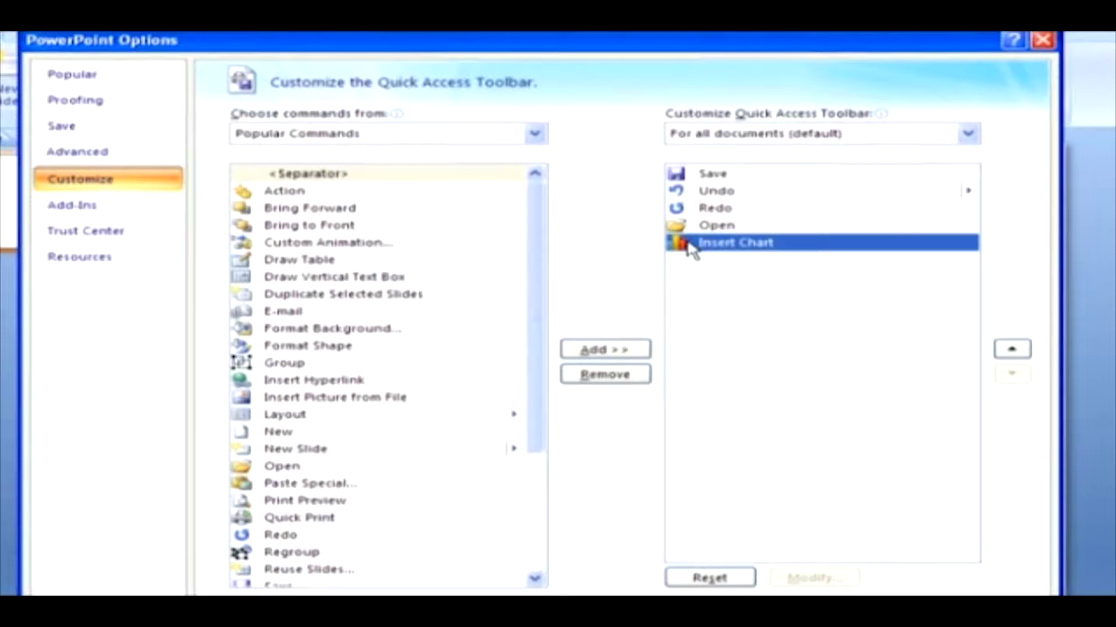
left_click(605, 376)
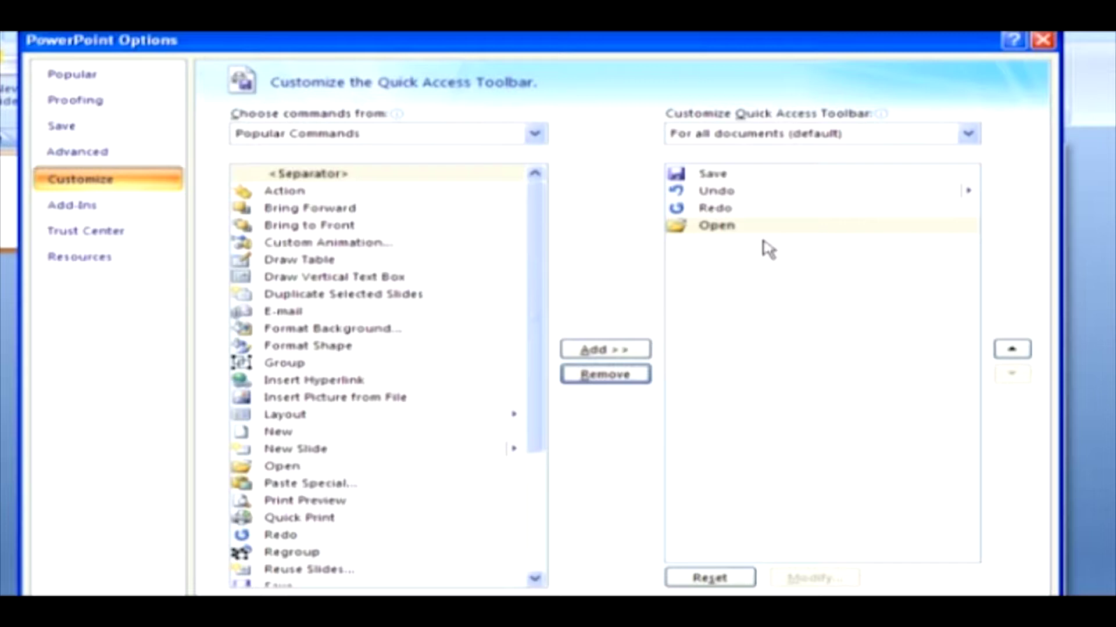
Reset the Quick Access Toolbar to its defaults and confirm the reset.
left_click(716, 579)
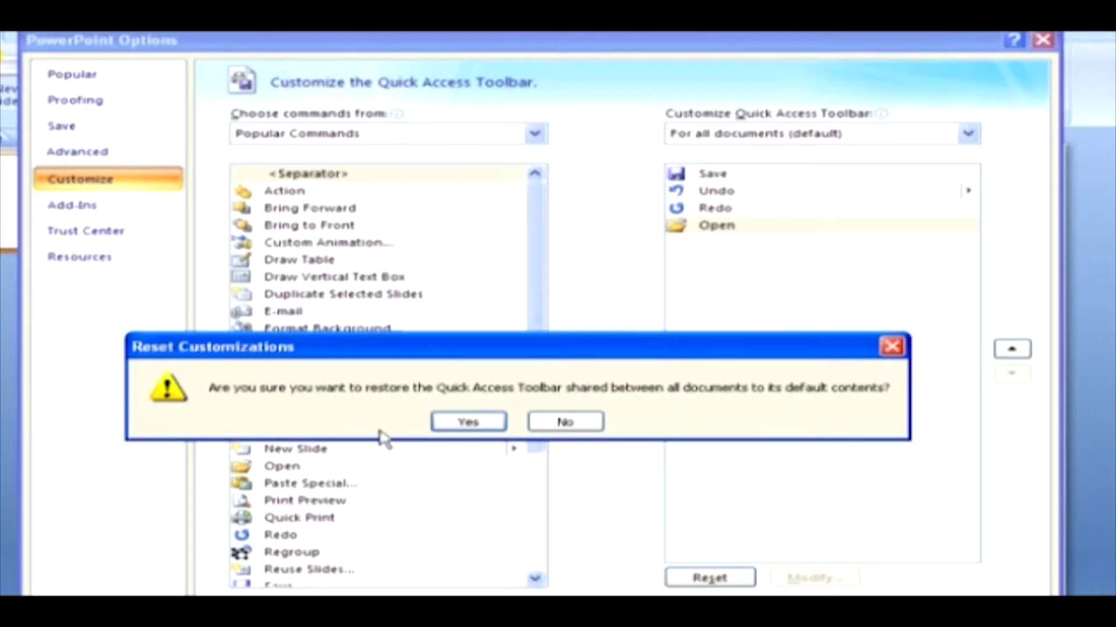
left_click(468, 423)
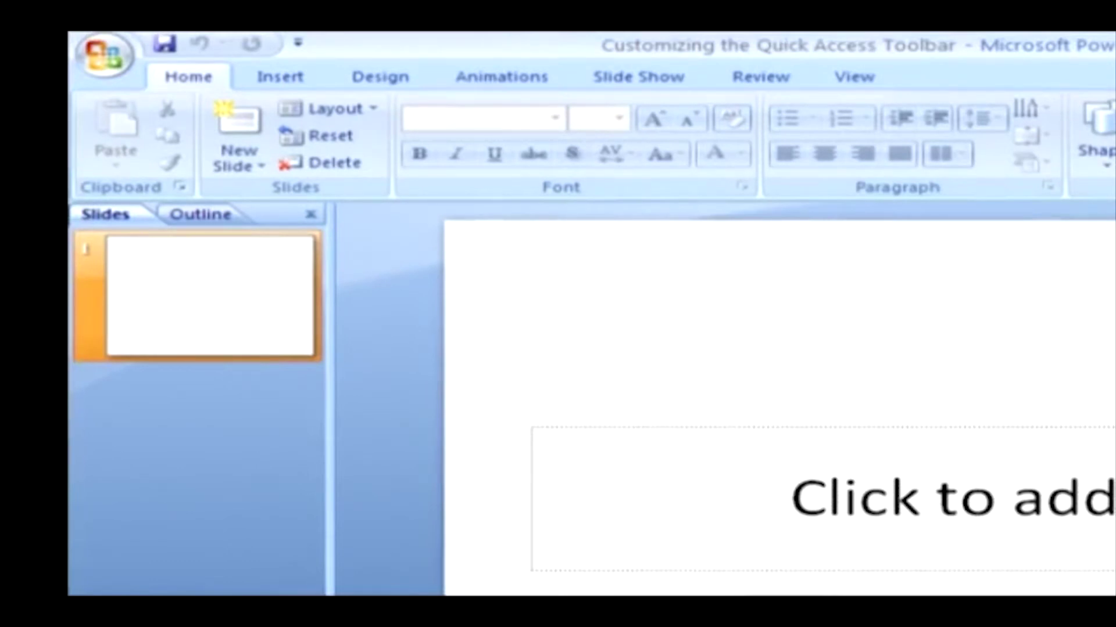
Open the Customize Quick Access Toolbar menu to check for only Save, Undo and Redo.
left_click(298, 42)
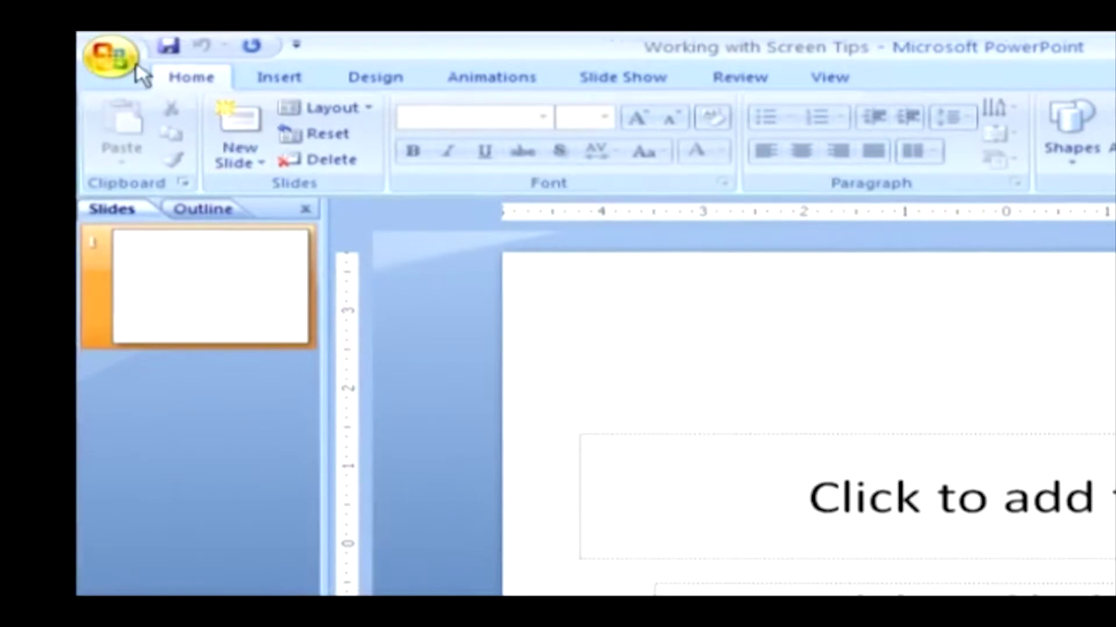
In PowerPoint Options, set ScreenTip style to 'Show feature descriptions in ScreenTips'.
left_click(135, 61)
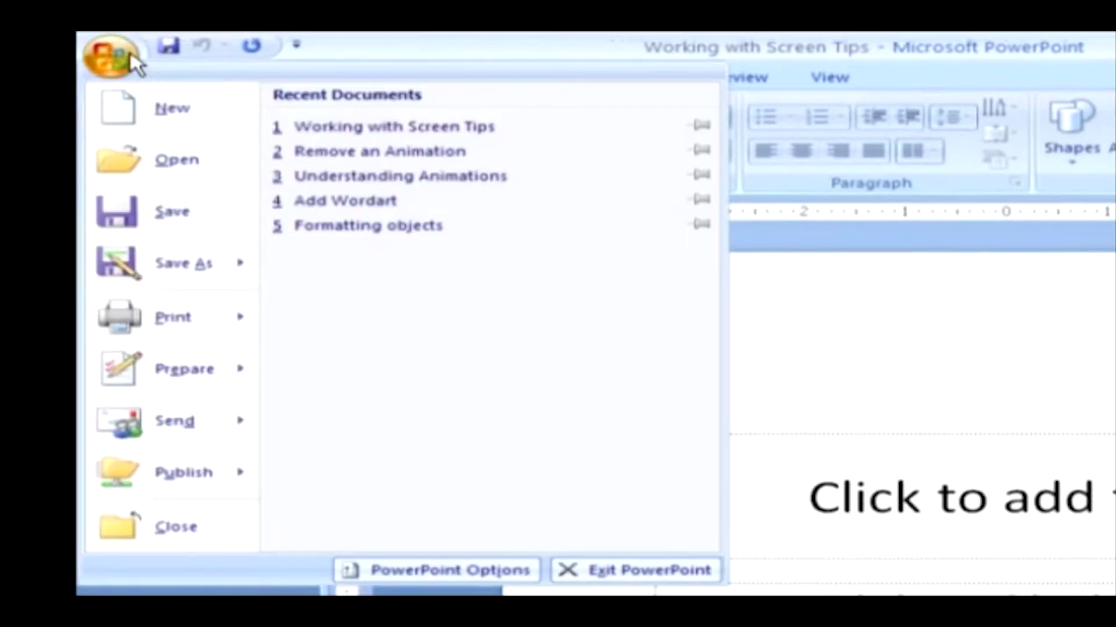
left_click(485, 572)
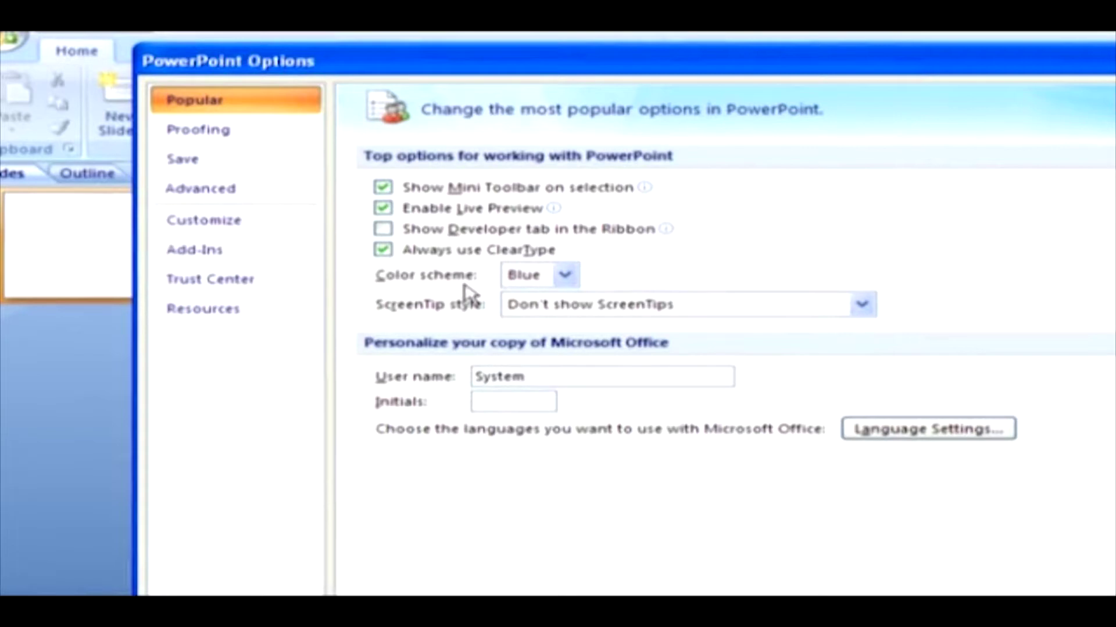
left_click(773, 314)
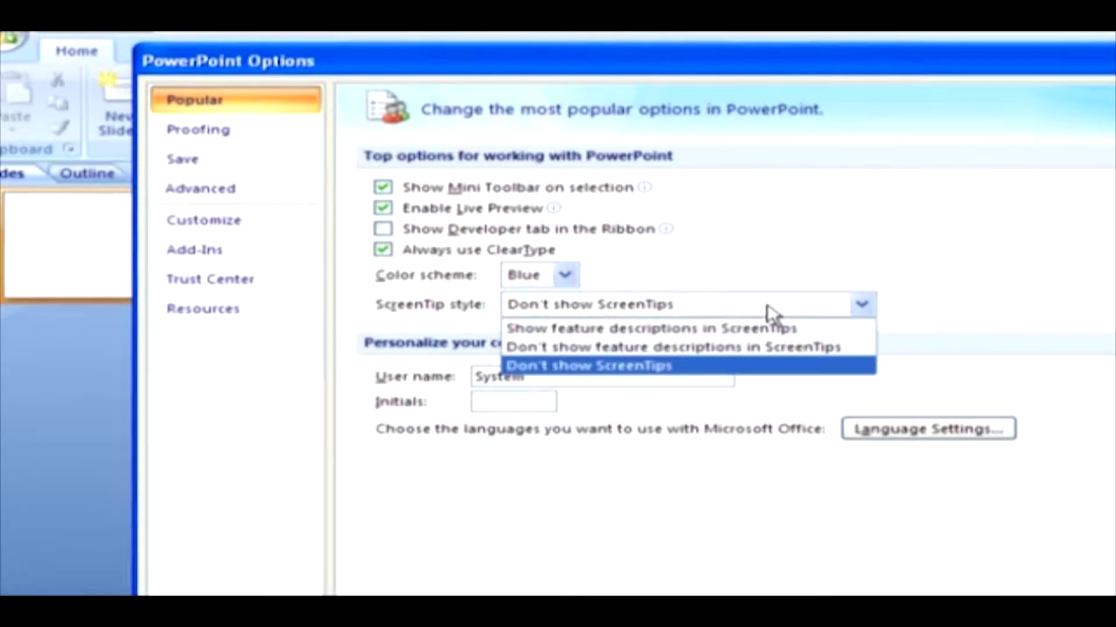
left_click(815, 330)
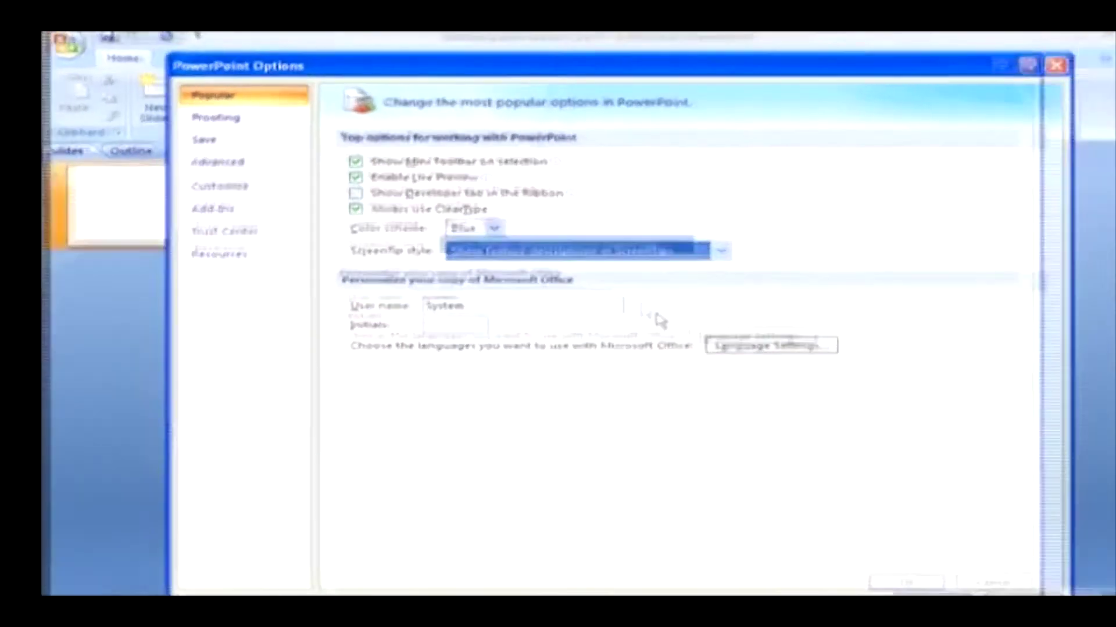
left_click(854, 542)
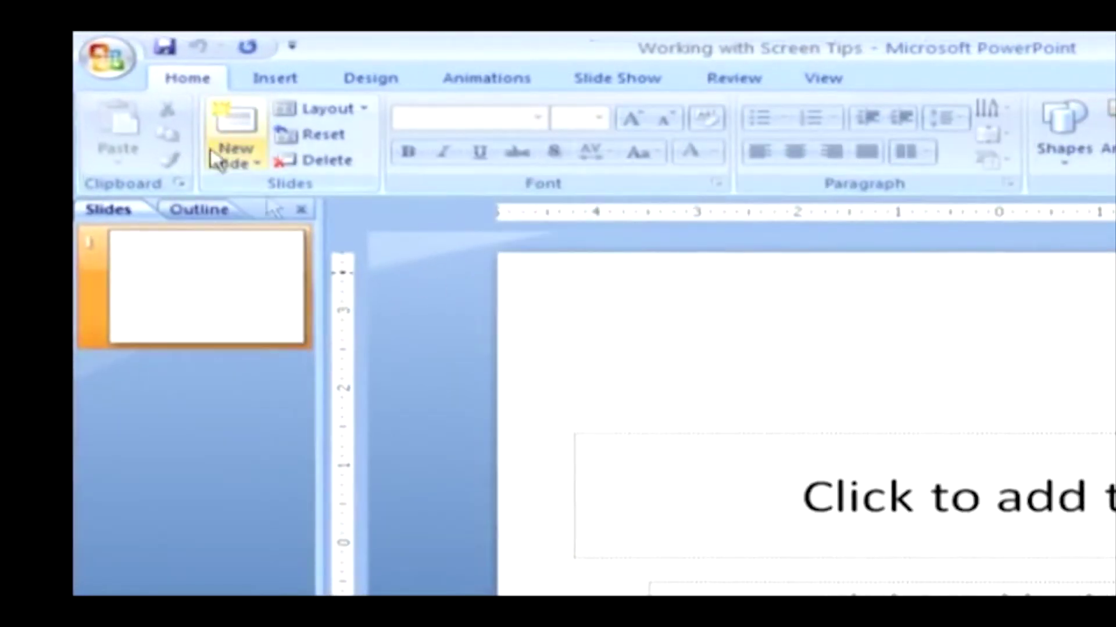
Turn on 'Show shortcut keys in ScreenTips' in PowerPoint's Advanced options.
left_click(109, 58)
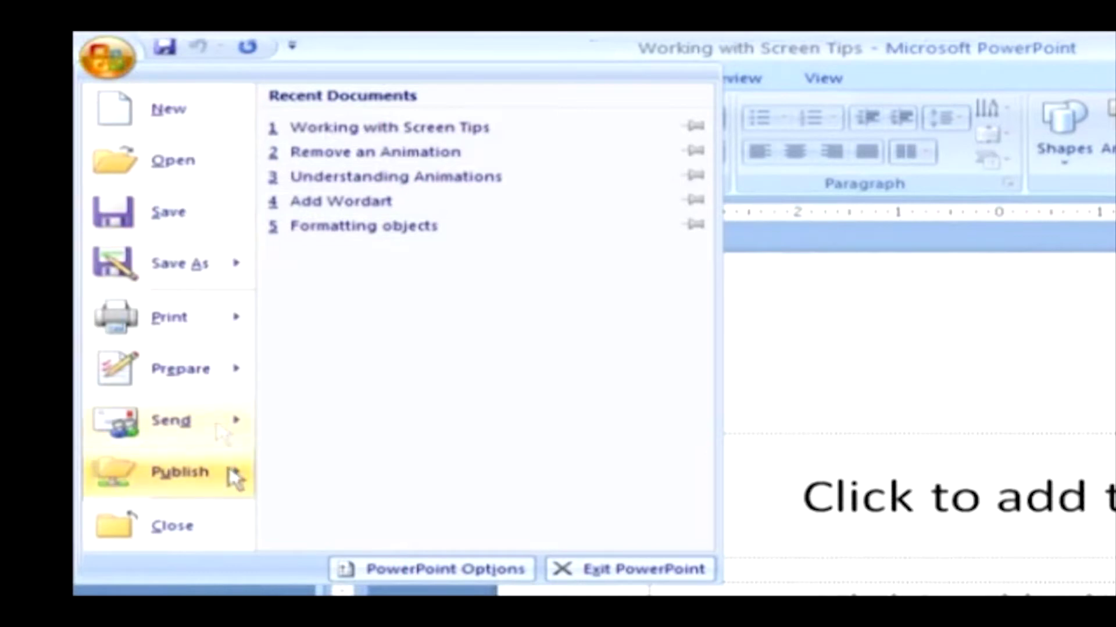
left_click(406, 569)
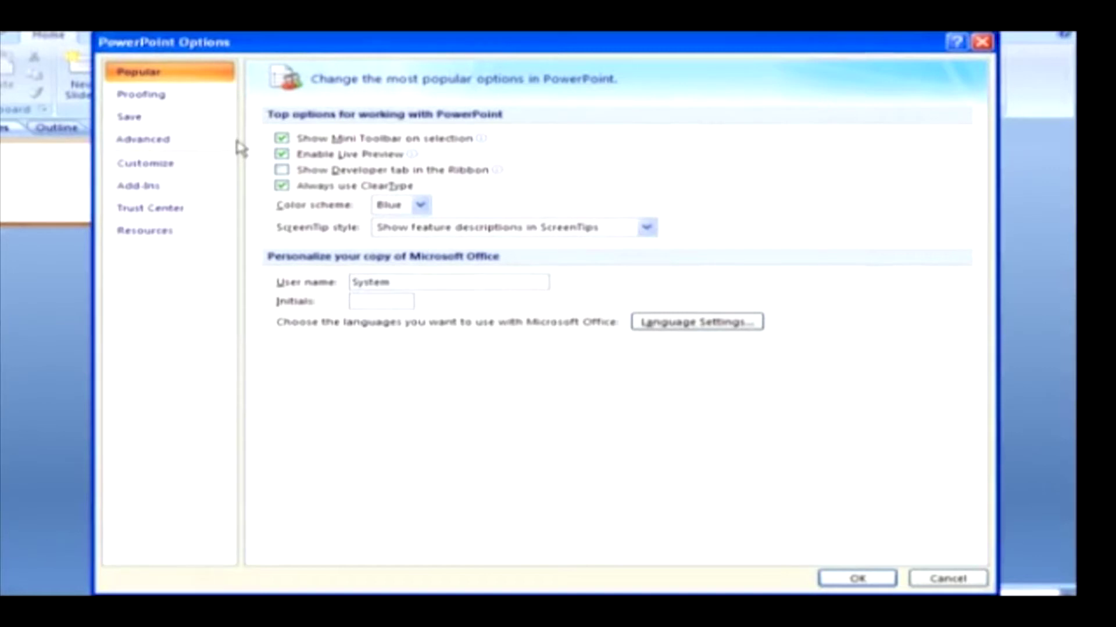
left_click(229, 139)
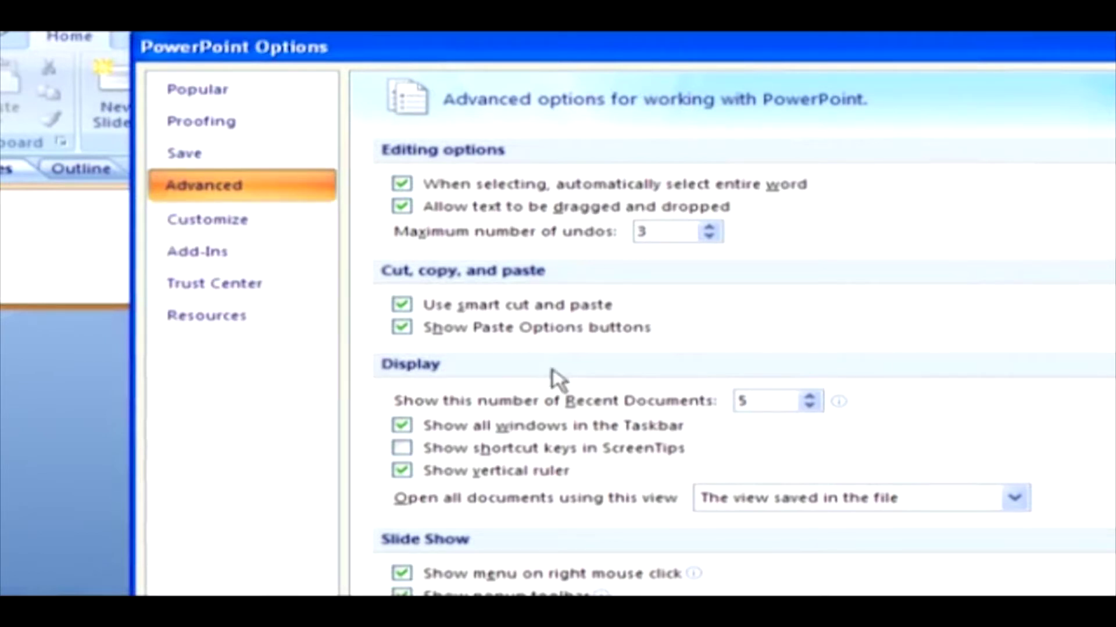
left_click(555, 453)
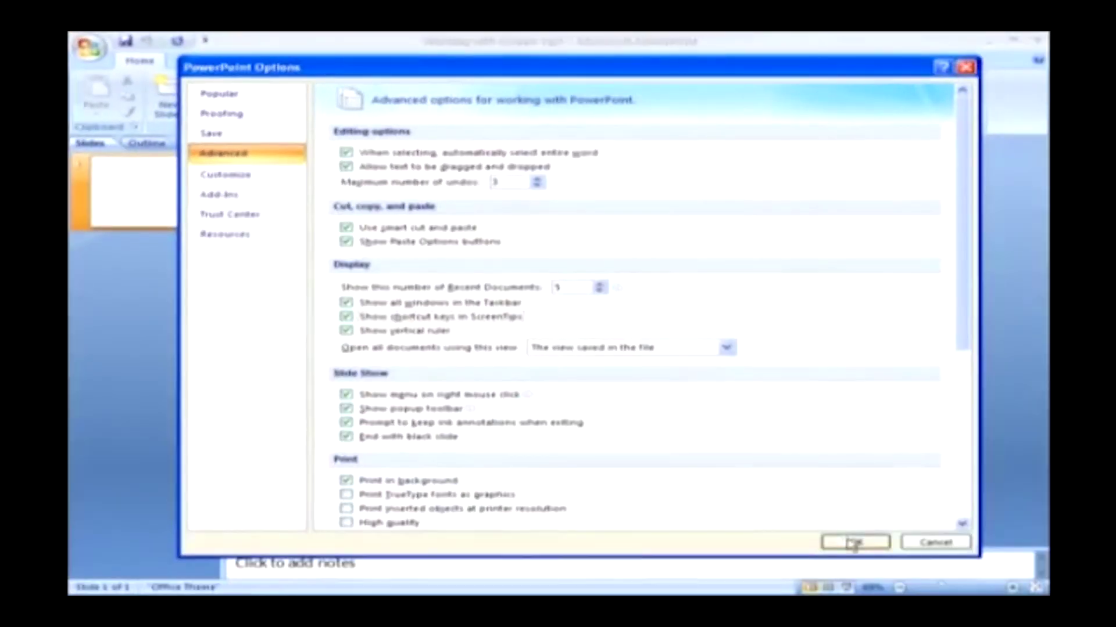
left_click(848, 539)
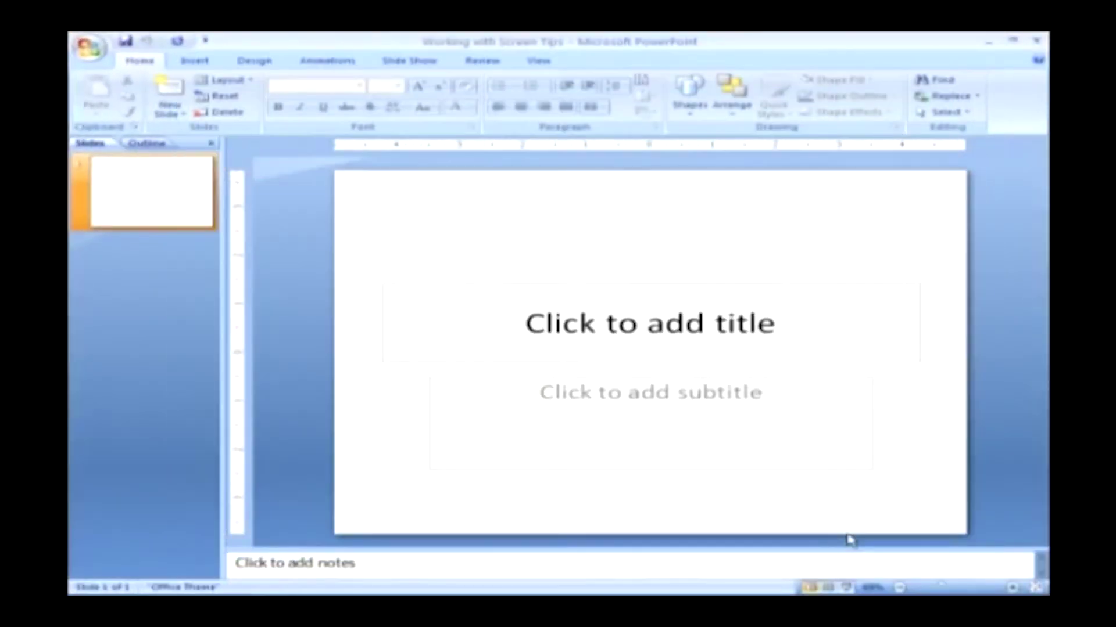